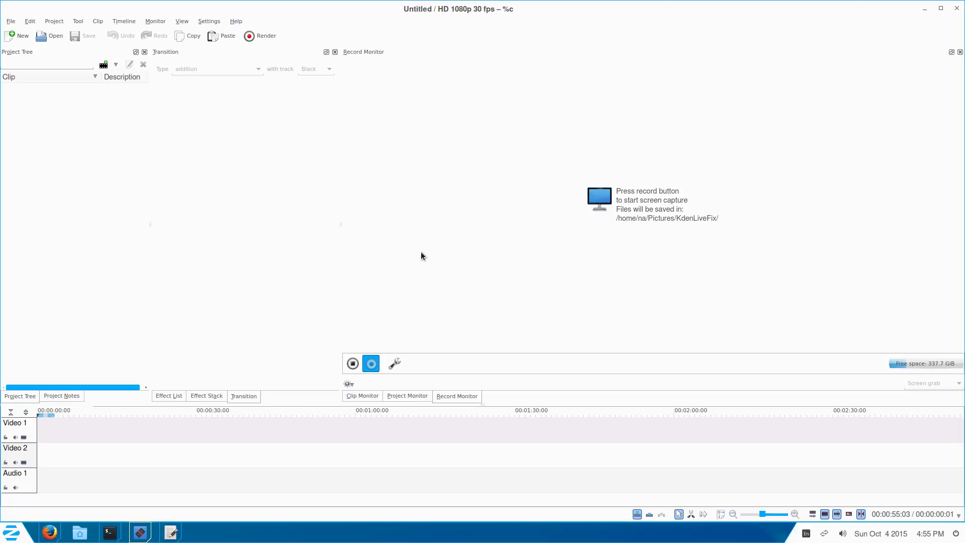
Show the Capture > Screen Grab settings and list the TEST, X246 mute and X246 with audio profiles
{"action": "left_click", "coordinate": [394, 363]}
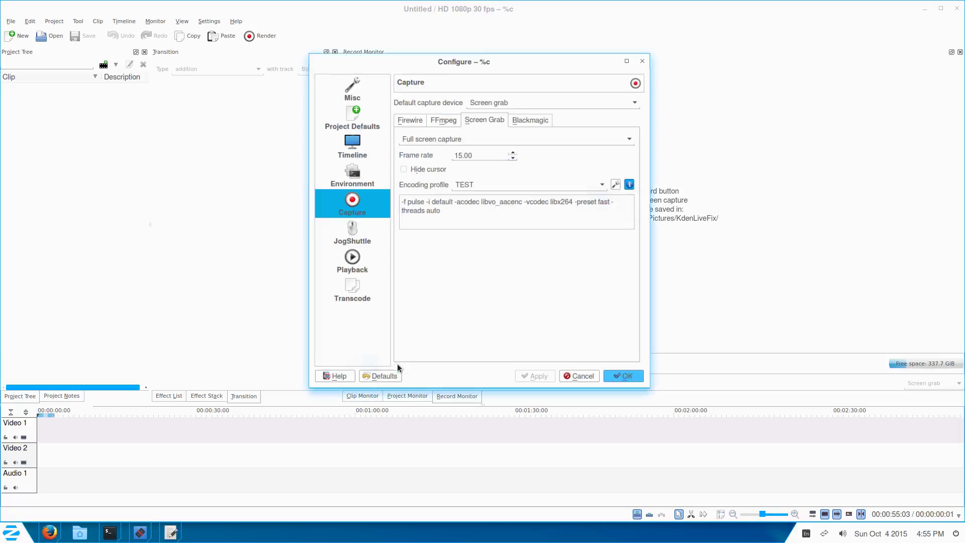
{"action": "left_click", "coordinate": [481, 178]}
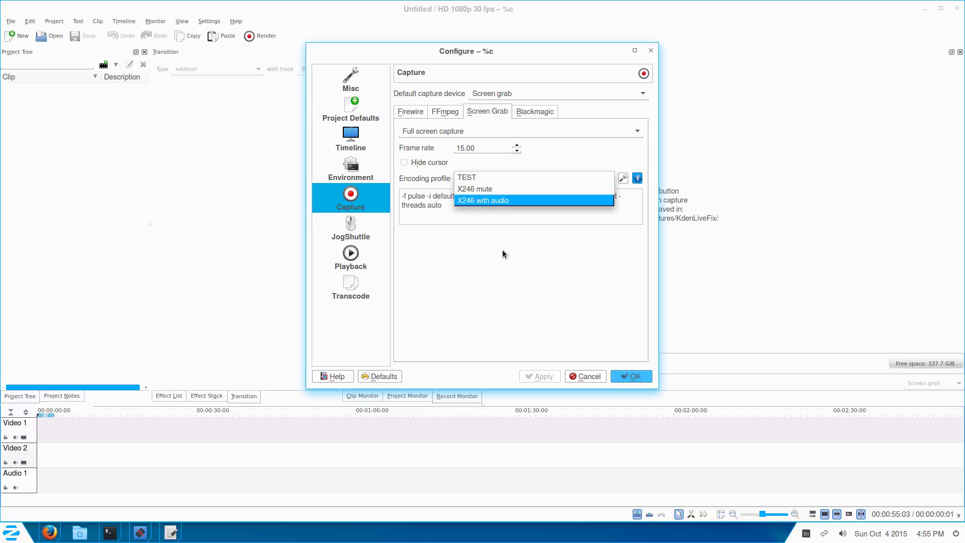
{"action": "left_click", "coordinate": [588, 376]}
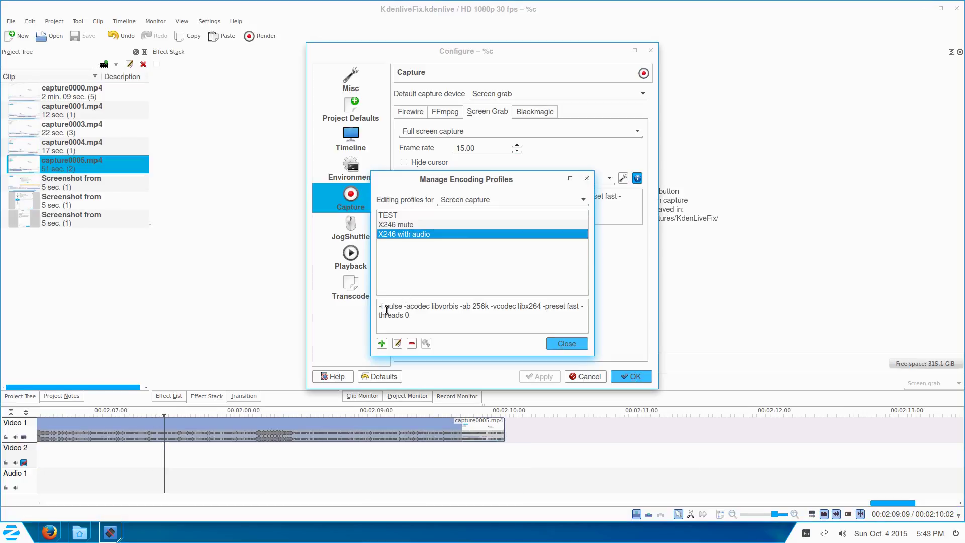
Compare TEST with X246 with audio, then show TEST's '-f pulse -i default' audio parameters
{"action": "left_click", "coordinate": [394, 214]}
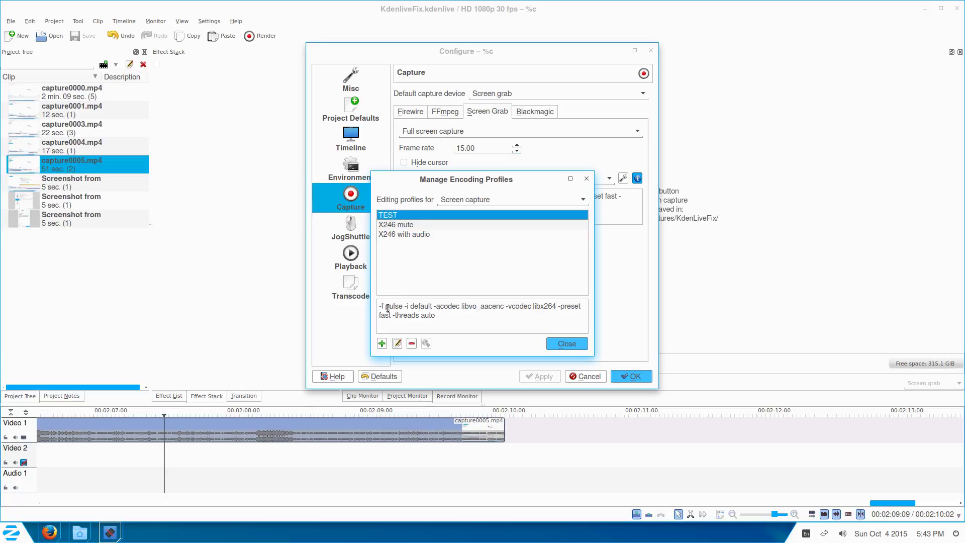
{"action": "left_click", "coordinate": [402, 234]}
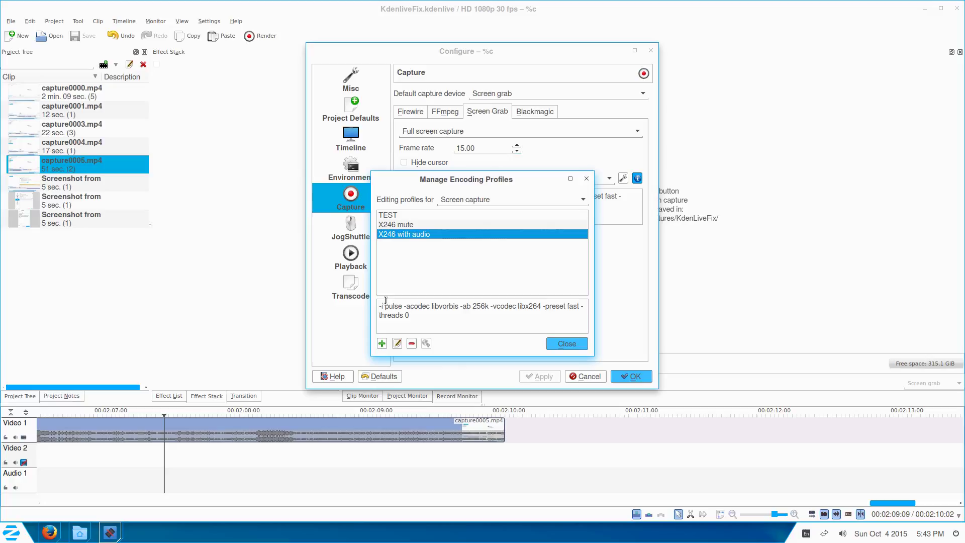
{"action": "left_click", "coordinate": [392, 216]}
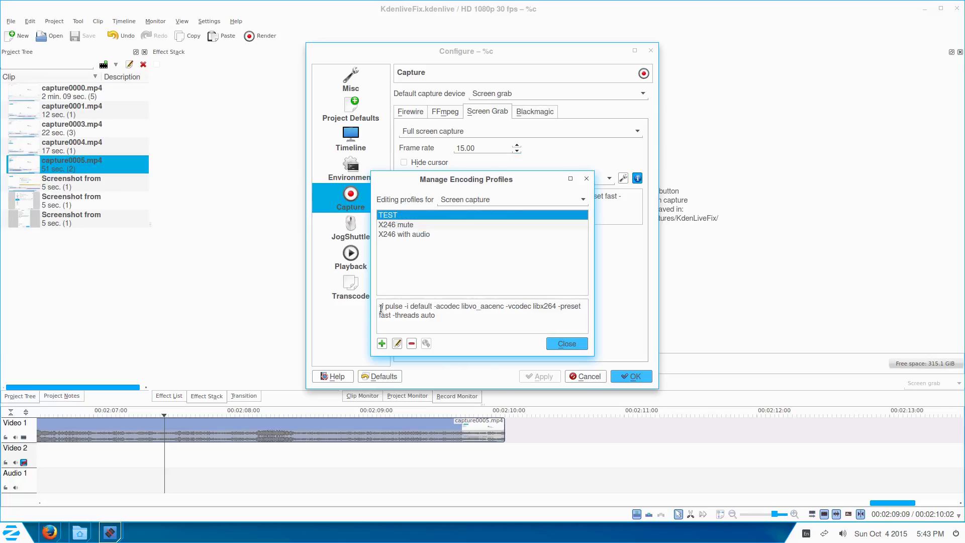
{"action": "double_click", "coordinate": [414, 305]}
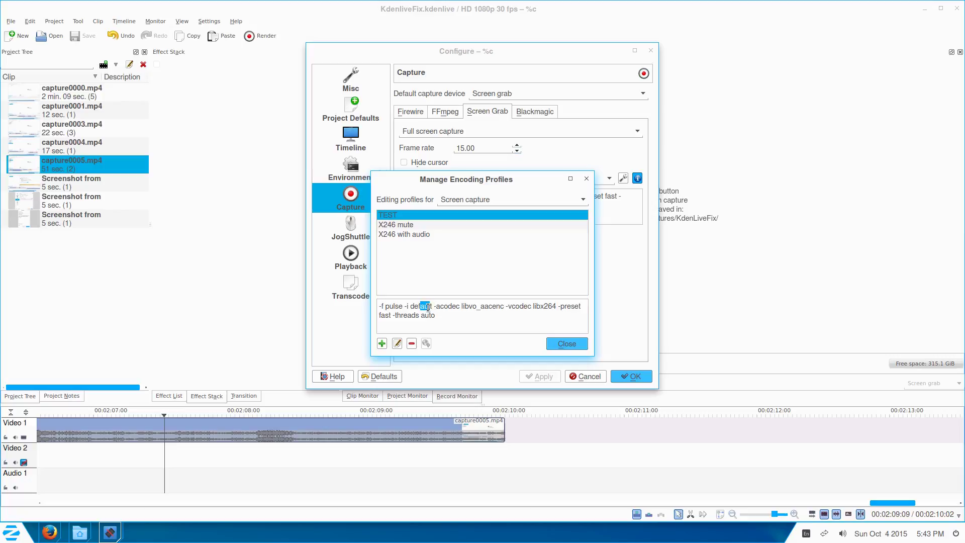
{"action": "left_click", "coordinate": [443, 320]}
Highlight the '-f pulse -i default' audio input arguments in the TEST profile parameters
{"action": "left_click_drag", "start_coordinate": [380, 306], "coordinate": [434, 306]}
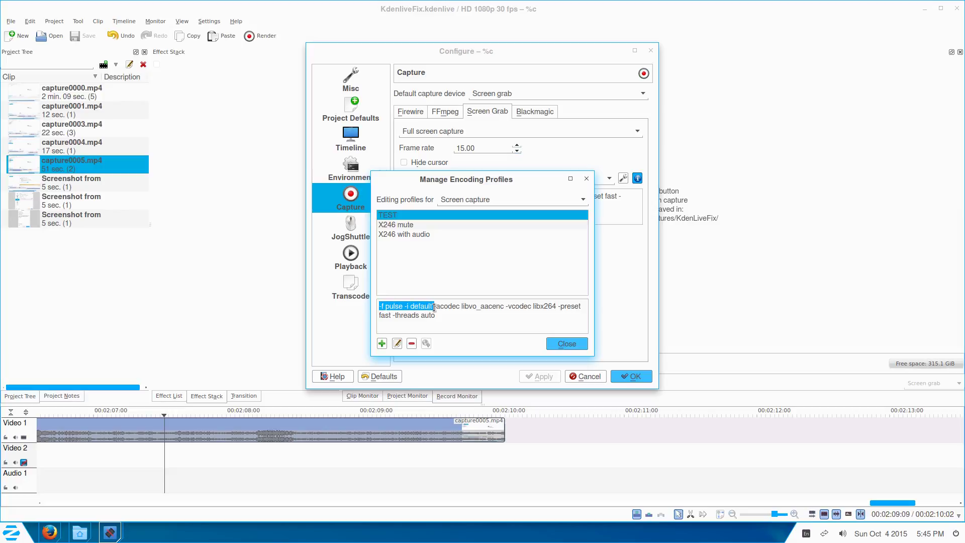